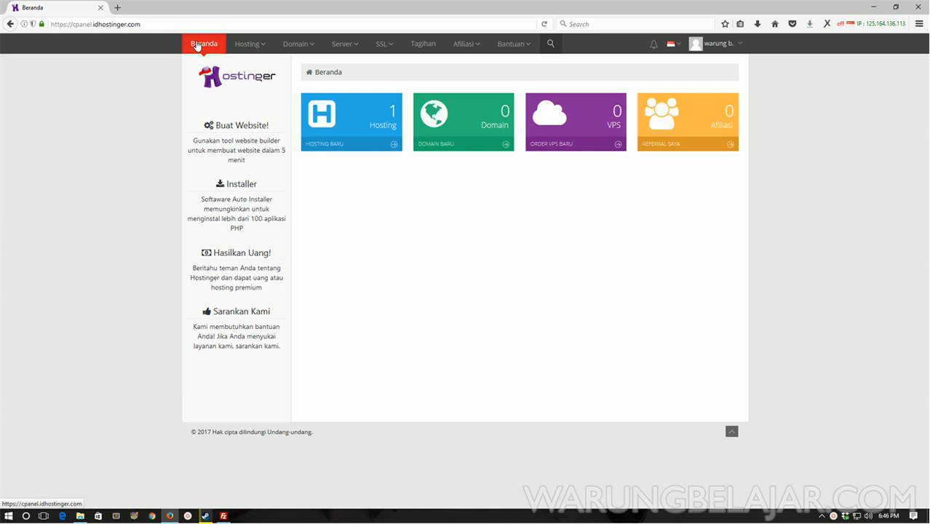
Open a new blank browser tab beside the Hostinger cPanel Beranda tab
left_click(117, 8)
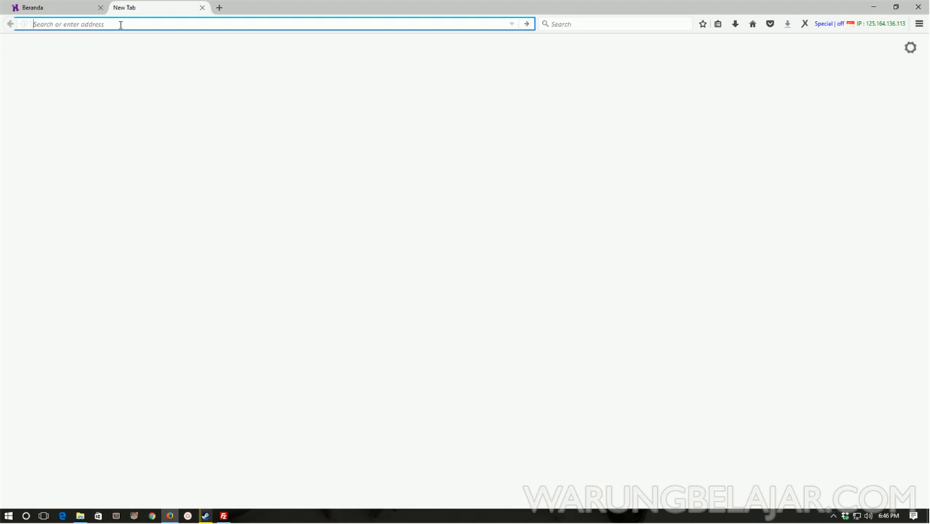
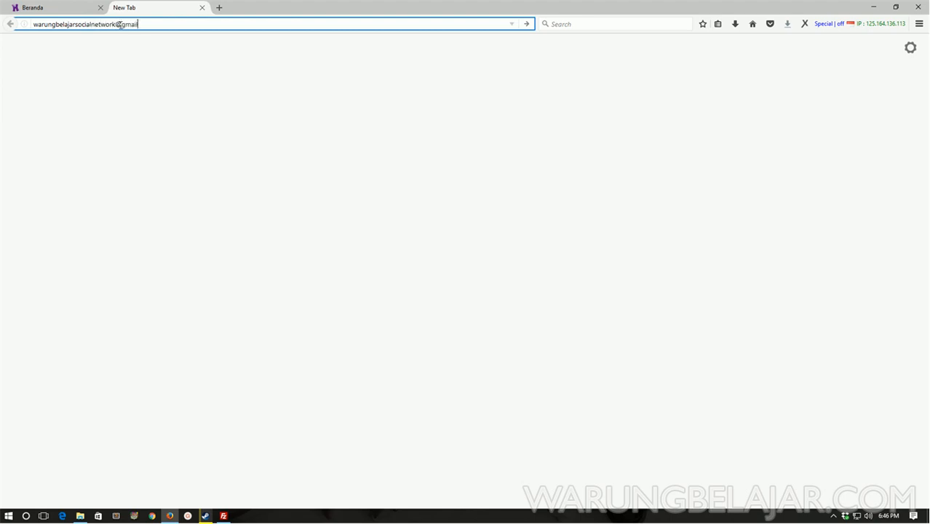
Load the Sapa Teman site at warungbelajarsocialnetwork.16mb.com in the new tab
type("k.tumb")
type(".com")
key("Return")
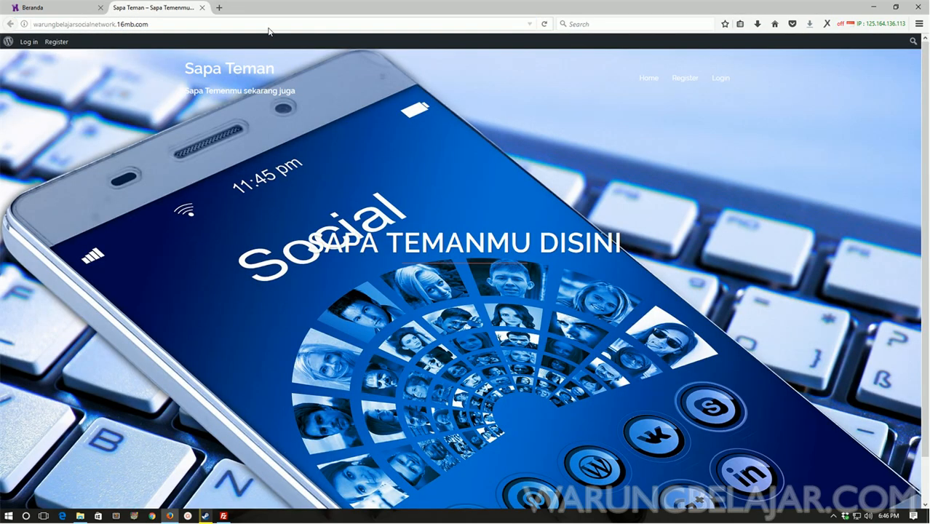
Append /wp-admin to the site address to reach the admin area
left_click(269, 25)
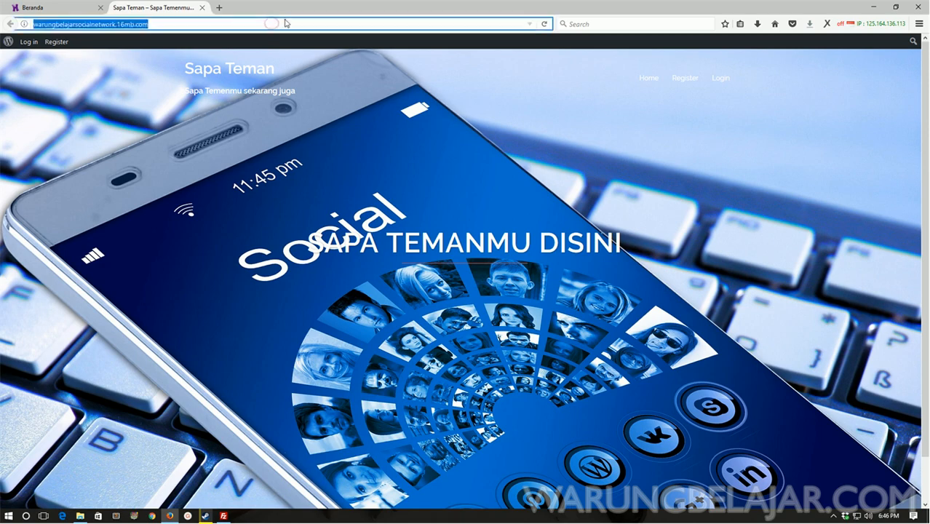
left_click(288, 24)
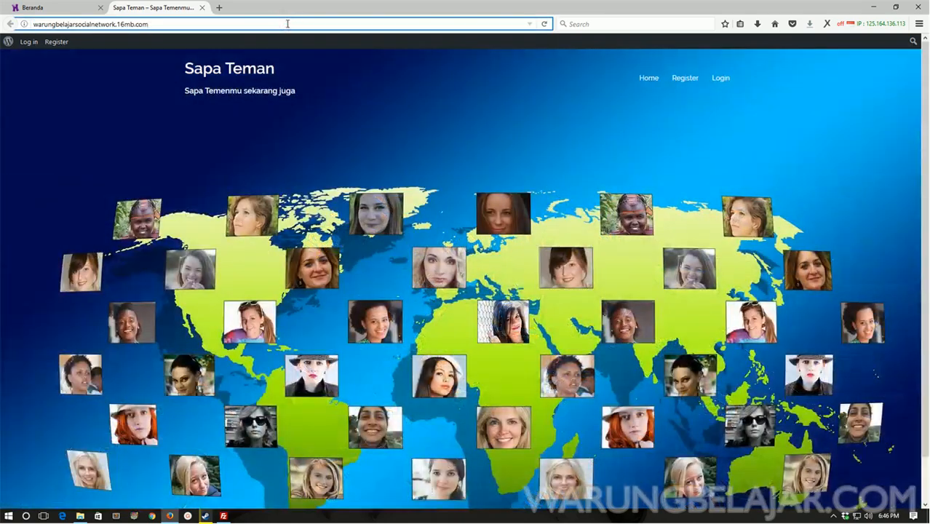
type("/wp-admin")
key("Return")
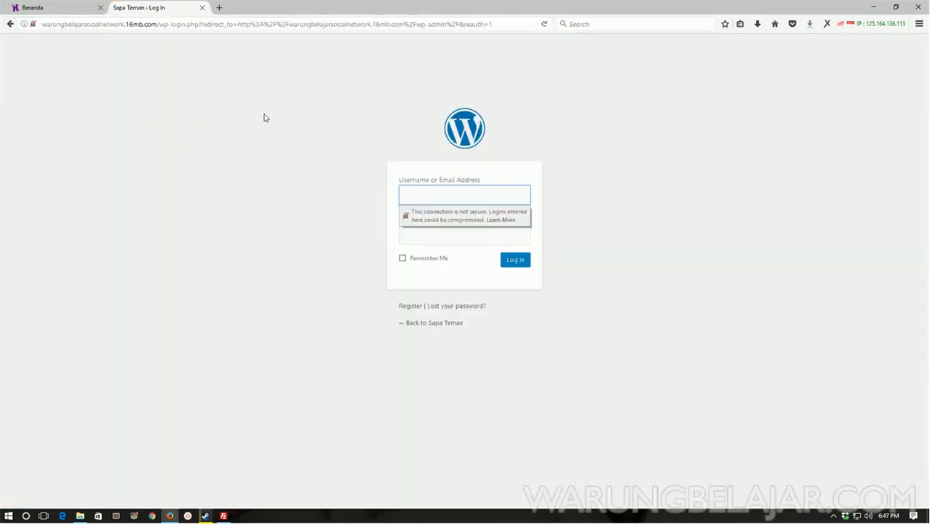
Log in to the WordPress admin with the administrator username and password
left_click(263, 114)
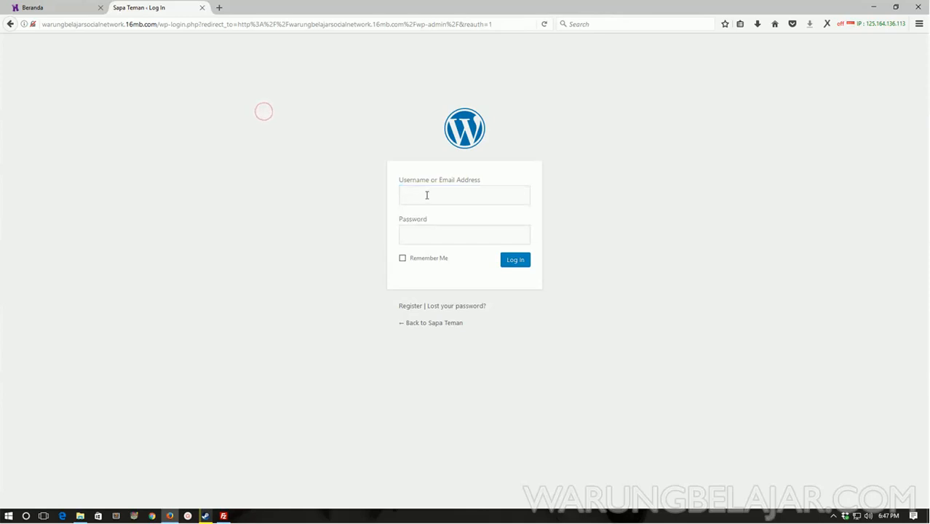
left_click(427, 195)
type("ammin")
key("Tab")
type("********")
left_click(316, 238)
left_click(524, 266)
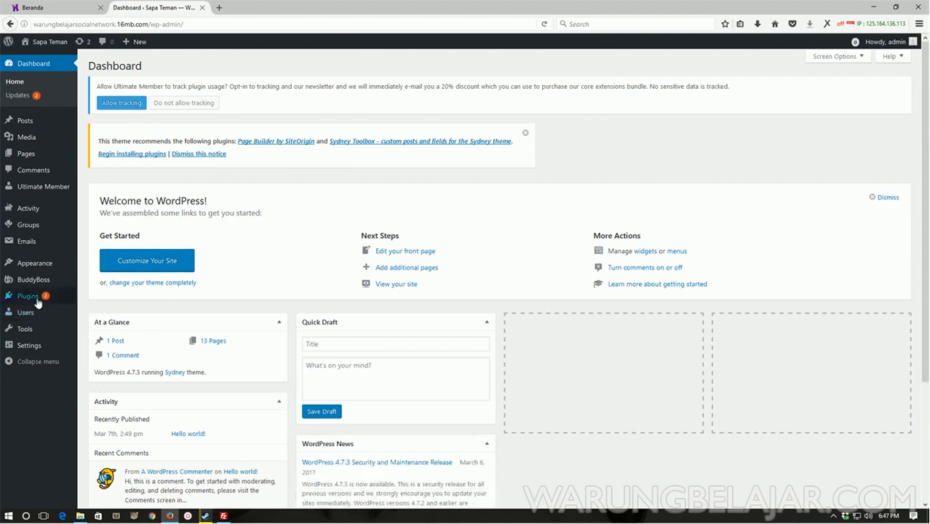
Search Plugins > Add New for 'blue velvet', then install and activate Velvet Blues Update URLs
mouse_move(35, 300)
left_click(98, 312)
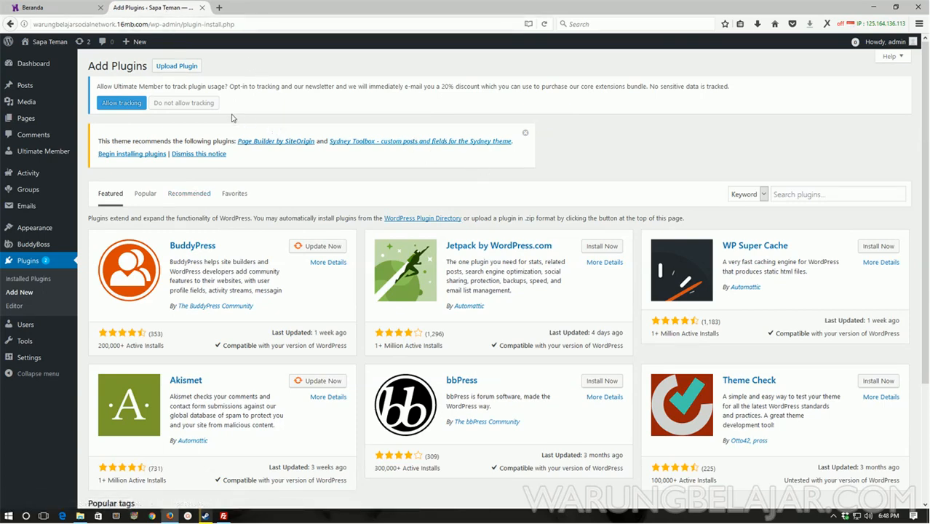
left_click(797, 195)
type("blue velvet")
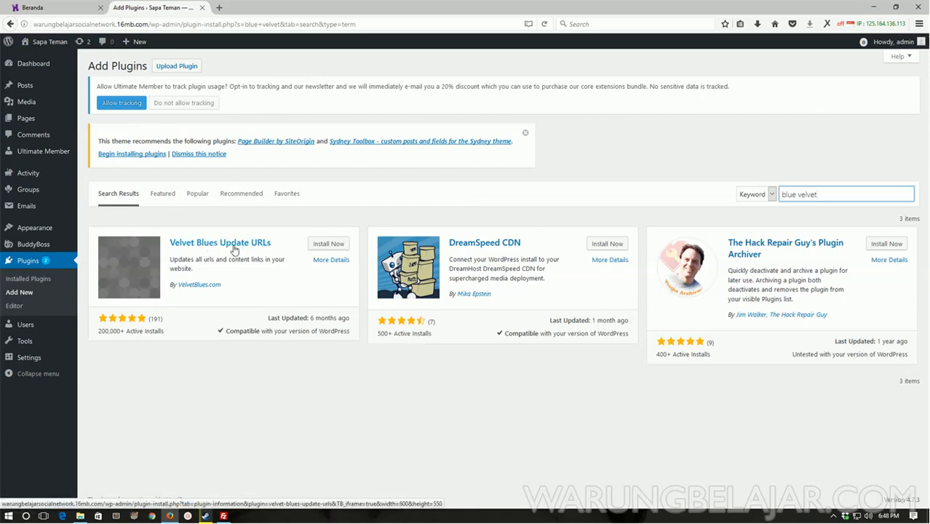
left_click(329, 244)
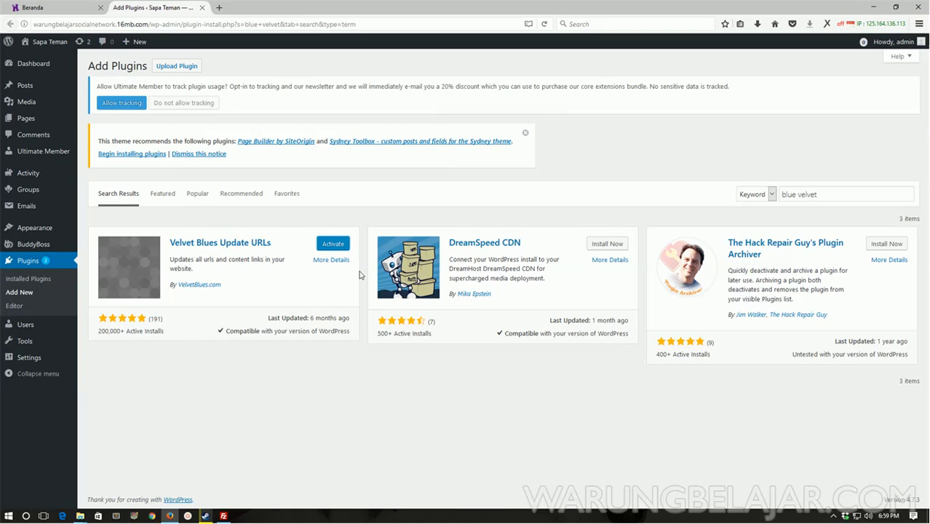
left_click(332, 244)
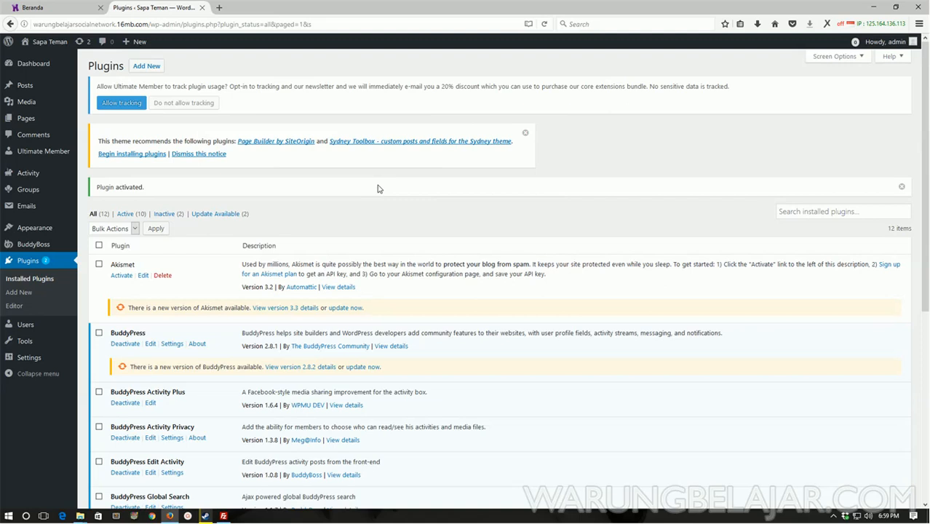
Scroll the Installed Plugins list to confirm Velvet Blues Update URLs 3.2.7 is active
left_click_drag(924, 109, 928, 279)
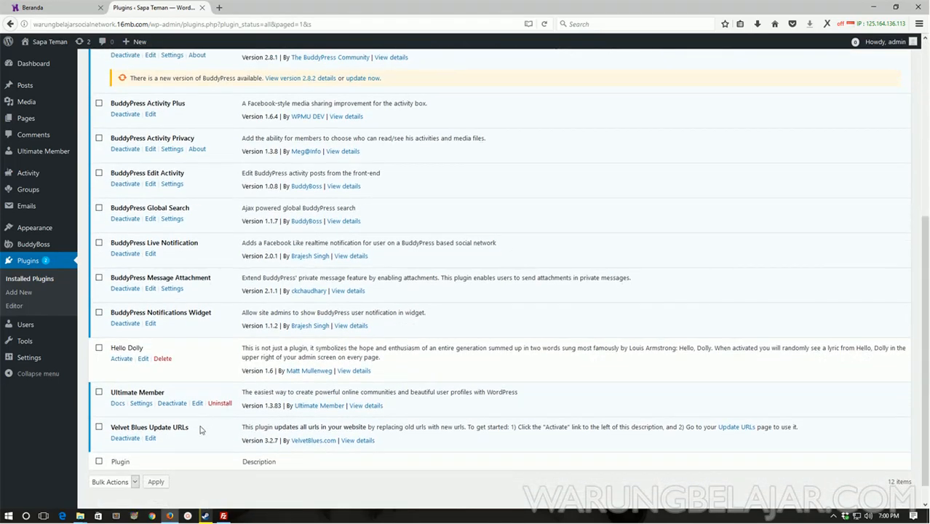
mouse_move(51, 362)
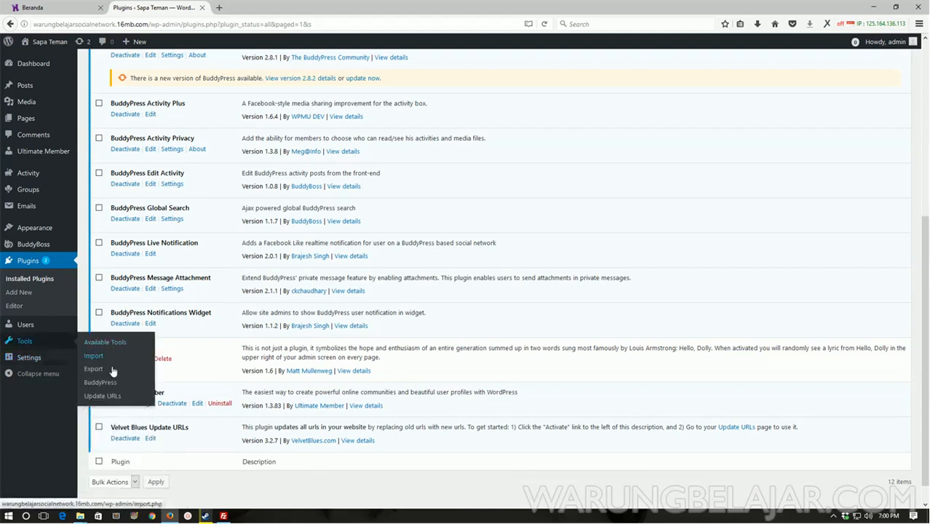
left_click(110, 400)
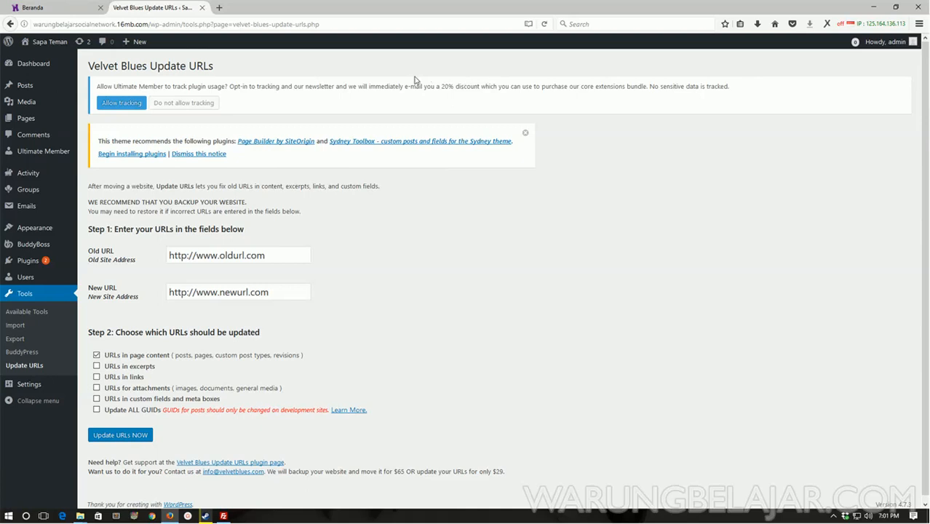
left_click(257, 253)
left_click(246, 293)
left_click(244, 254)
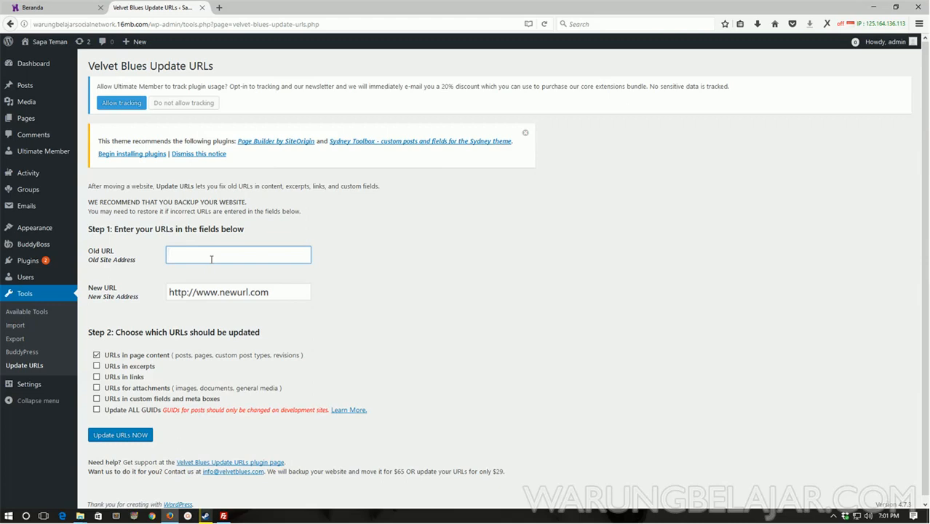
type("http://localhost/socialnetw")
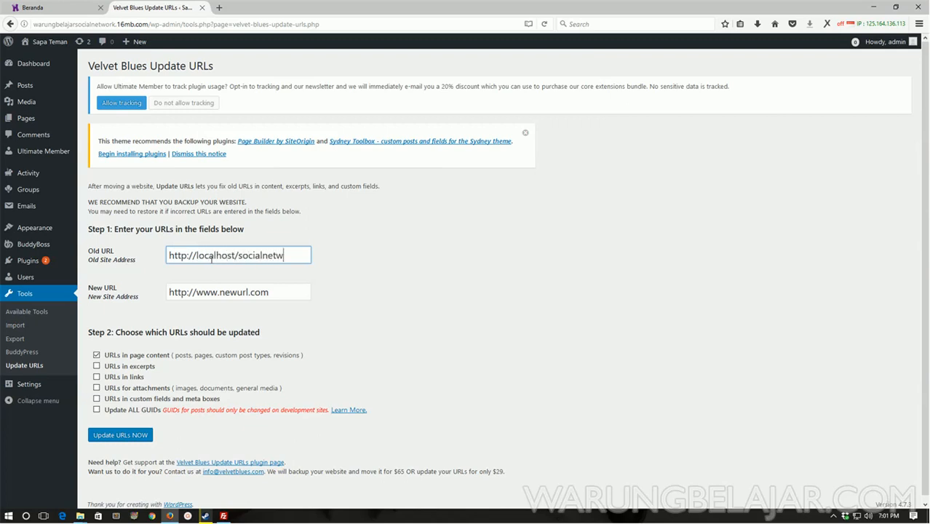
type("ork")
Select the site's domain in the browser address bar for copying
double_click(239, 256)
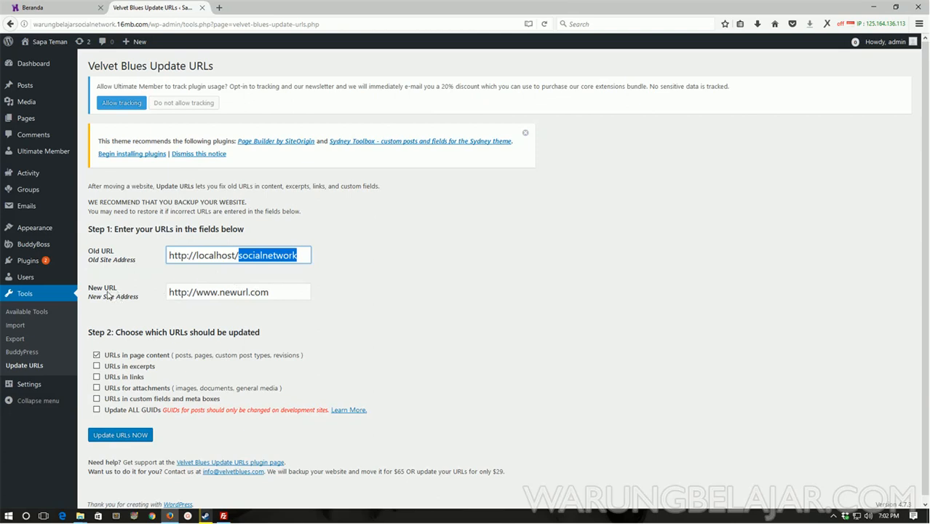
left_click(147, 24)
left_click_drag(148, 24, 33, 24)
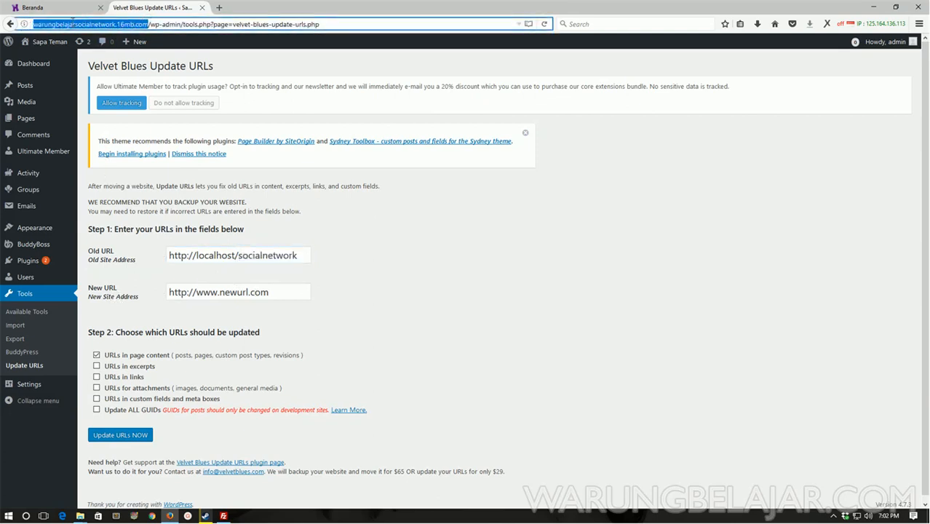
right_click(73, 24)
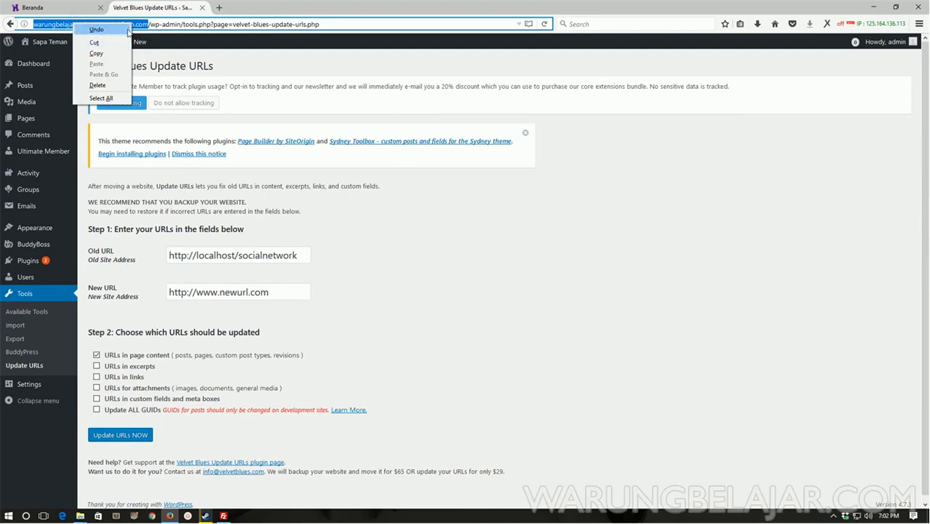
left_click(96, 53)
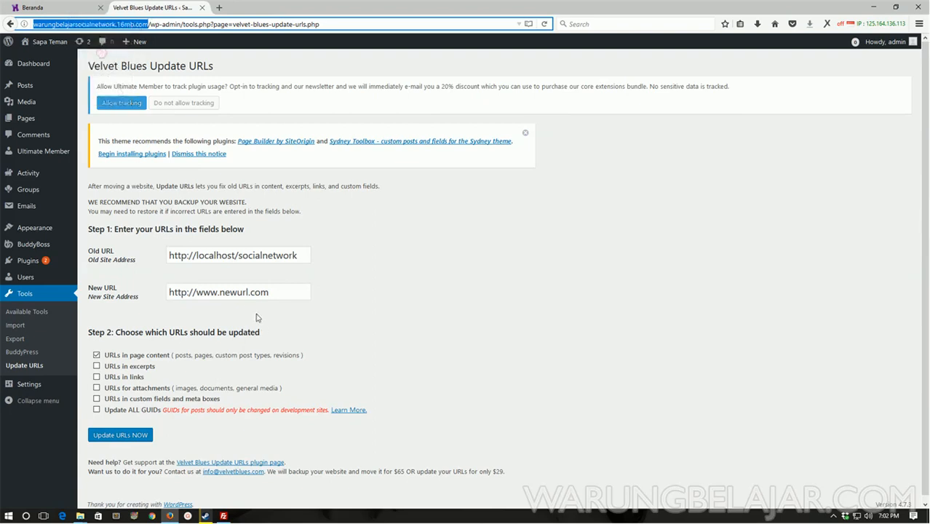
left_click(248, 295)
right_click(247, 296)
left_click(267, 335)
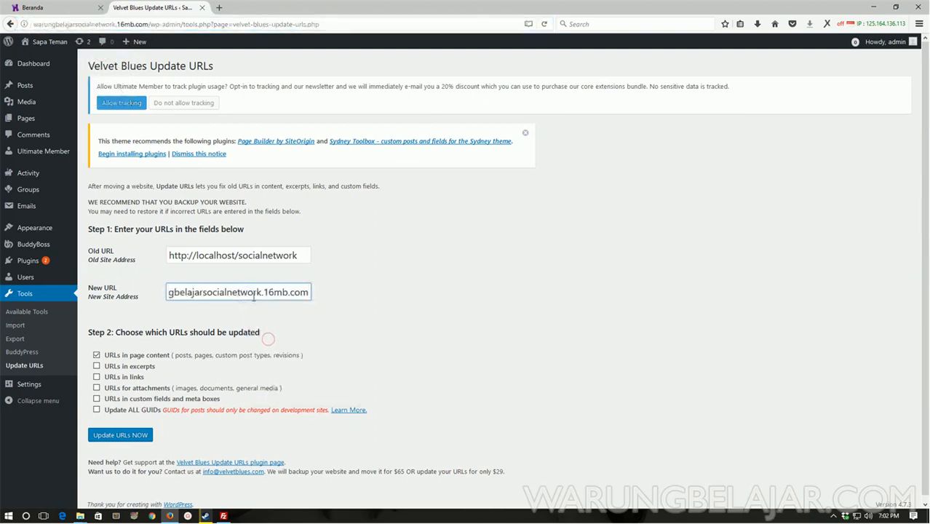
key("Left")
key("Left")
key("Left")
key("Left")
key("Left")
key("Left")
key("Left")
key("Left")
key("Left")
key("Left")
key("Left")
key("Left")
key("Left")
key("Left")
key("Left")
key("Left")
key("Left")
key("Left")
key("Left")
key("Left")
key("Left")
key("Left")
key("Left")
key("Left")
key("Left")
key("Left")
key("Left")
key("Left")
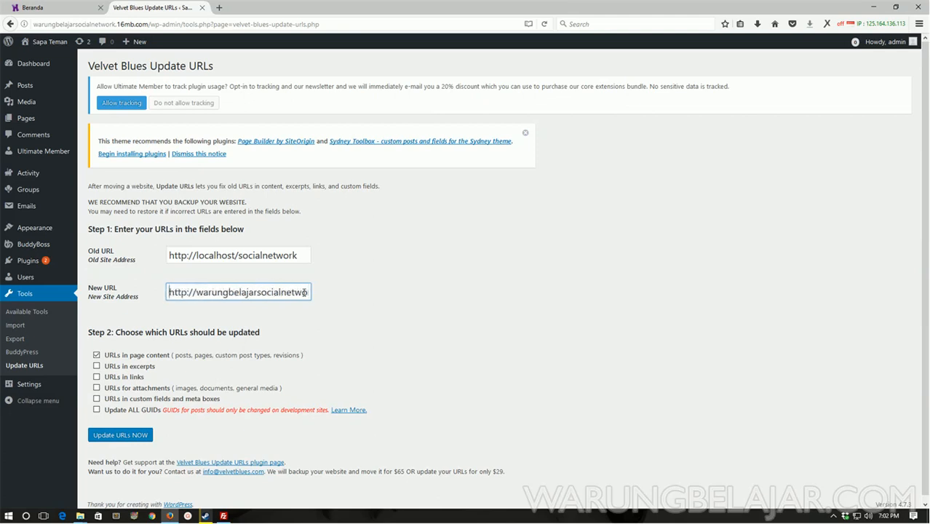
key("Right")
key("Right")
key("Right")
key("Right")
key("Right")
key("Right")
key("Right")
key("Right")
key("Right")
key("Right")
key("Right")
key("Right")
key("Right")
key("Right")
key("Right")
key("Right")
key("Right")
key("Right")
key("Right")
key("Right")
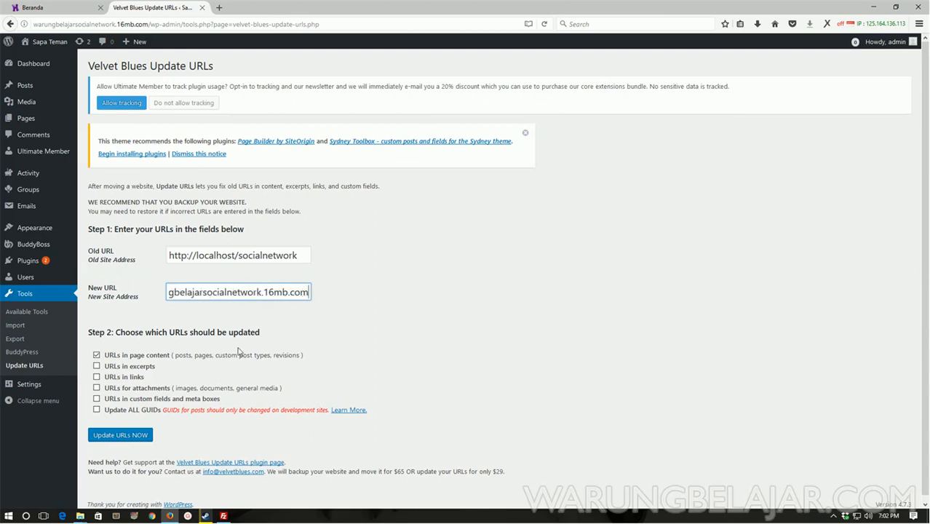
left_click(144, 367)
Tick links, attachments, custom fields and Update ALL GUIDs, then run Update URLs NOW
left_click(138, 377)
left_click(131, 389)
left_click(128, 399)
left_click(125, 410)
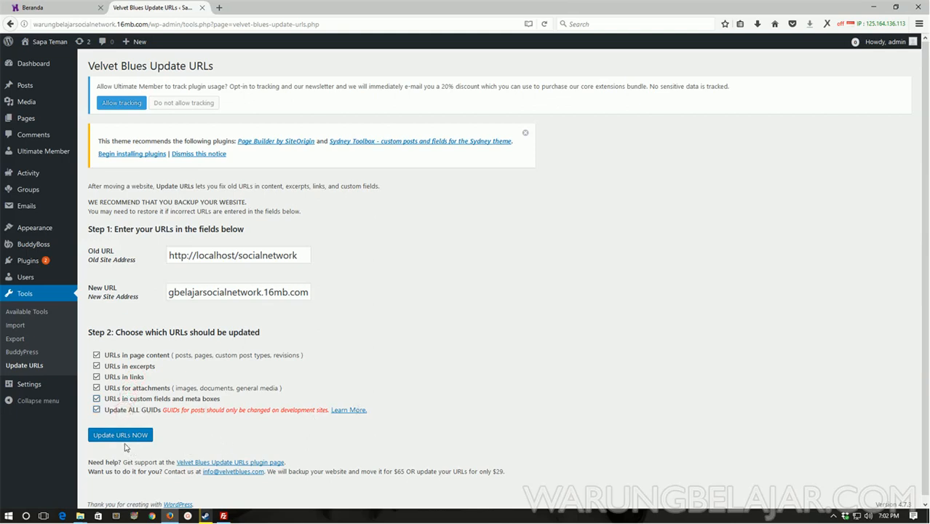
left_click(121, 440)
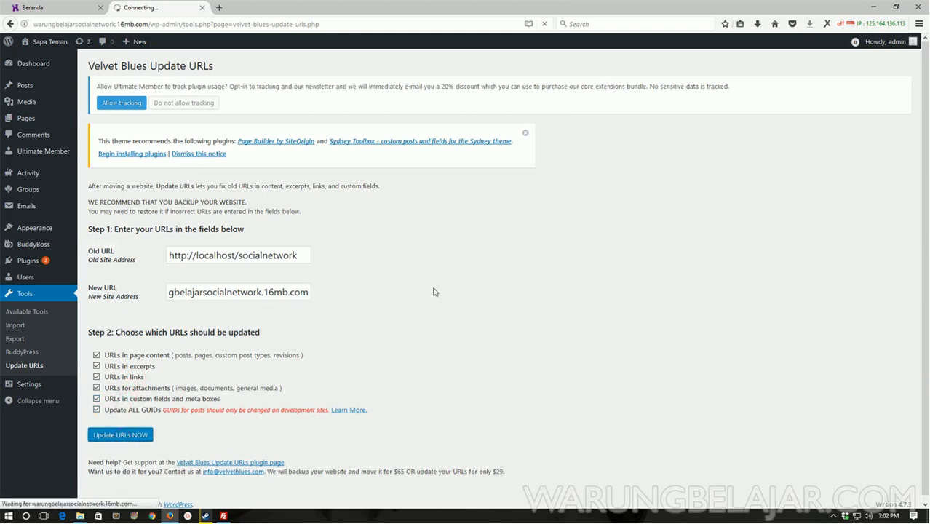